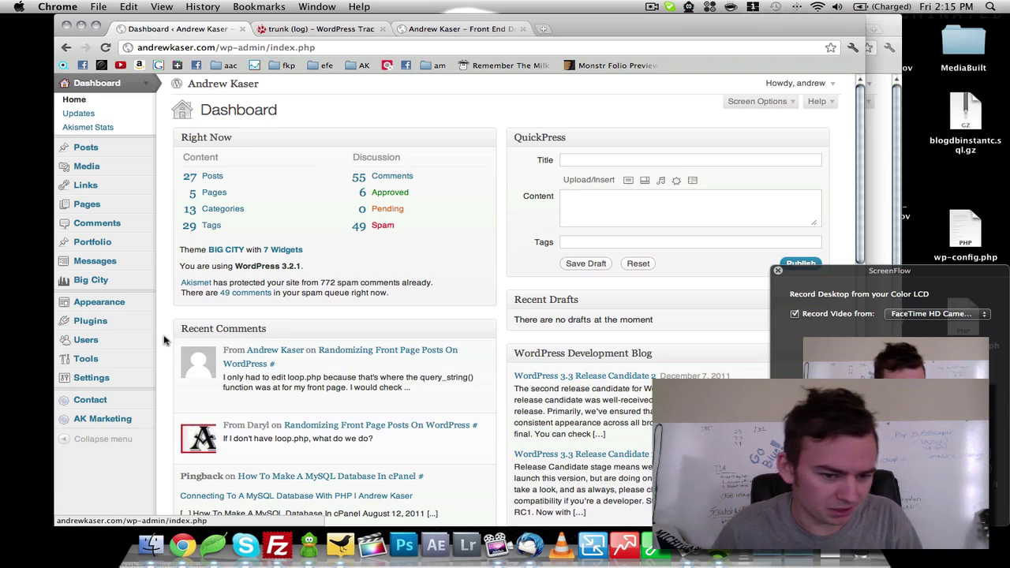
# Search for new plugins to add using the term "wp lockdown"
pyautogui.click(110, 324)
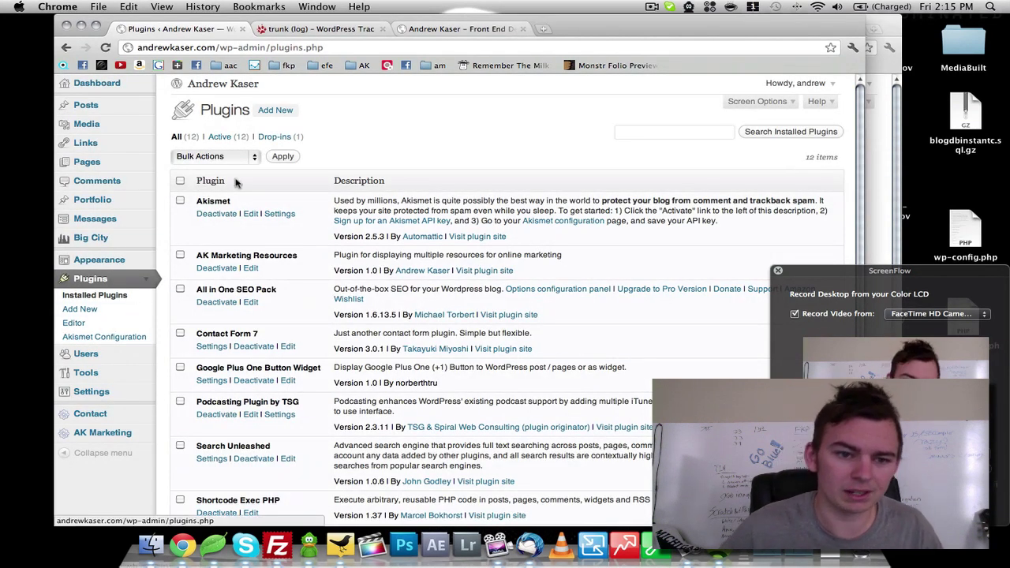
pyautogui.click(270, 113)
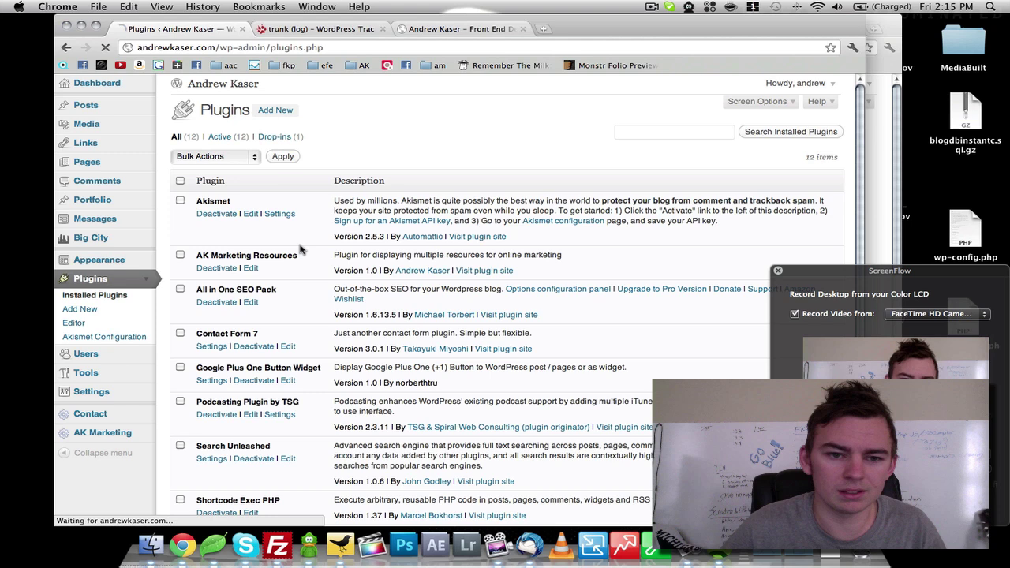
pyautogui.click(290, 222)
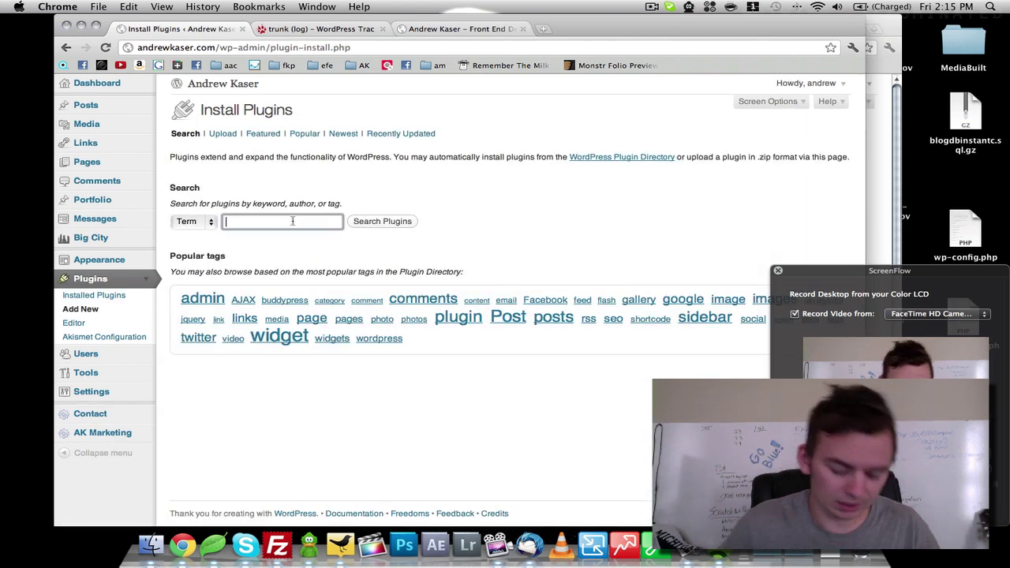
pyautogui.write('wp l')
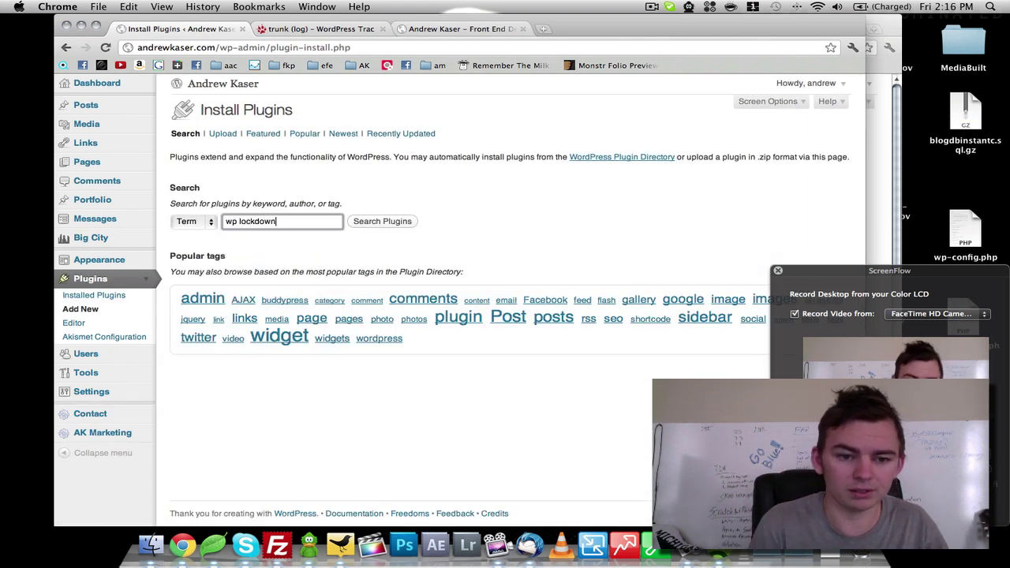
pyautogui.write('ockdown')
pyautogui.press('Return')
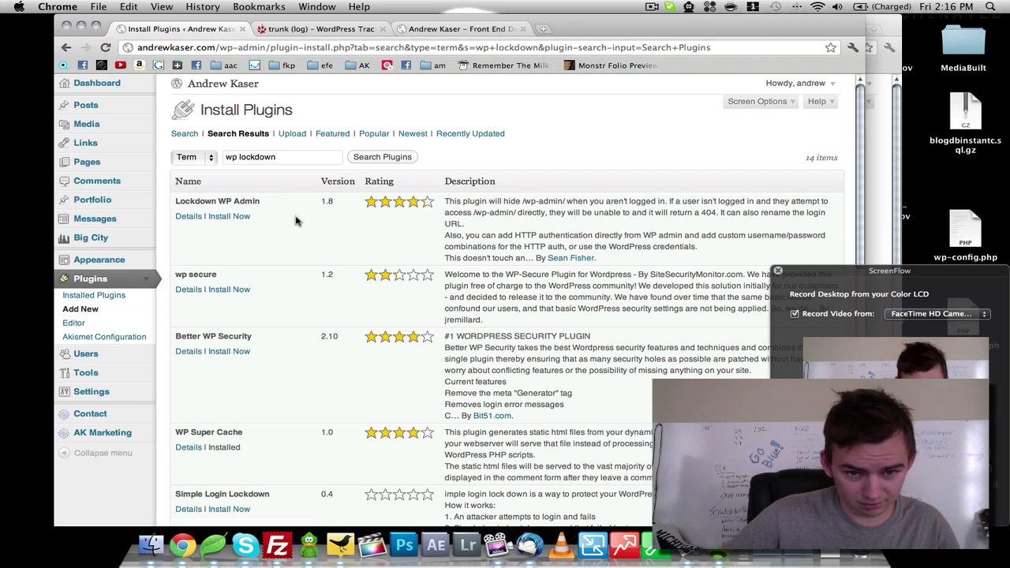
# Install the Lockdown WP Admin plugin and activate it
pyautogui.click(239, 217)
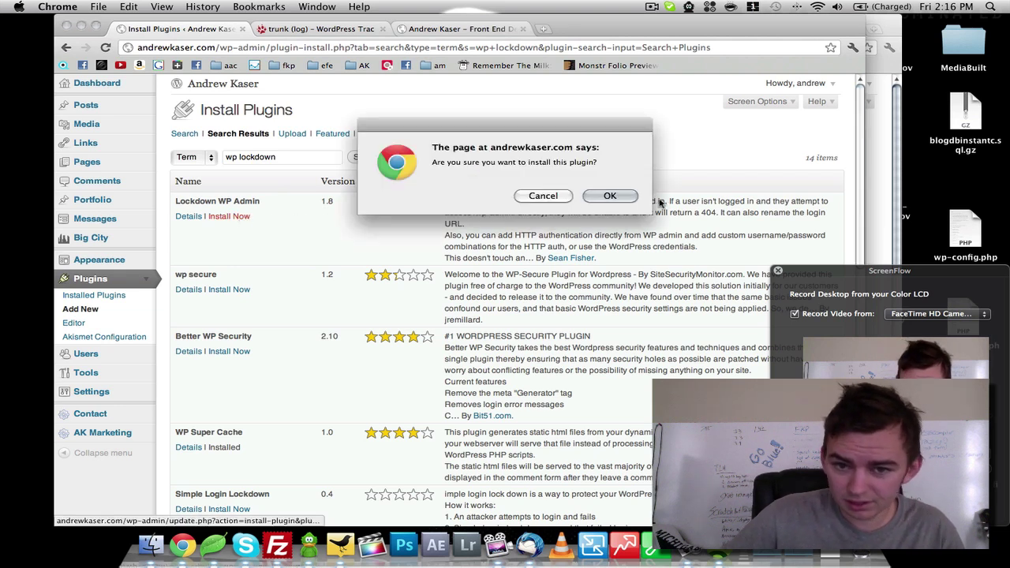
pyautogui.click(615, 199)
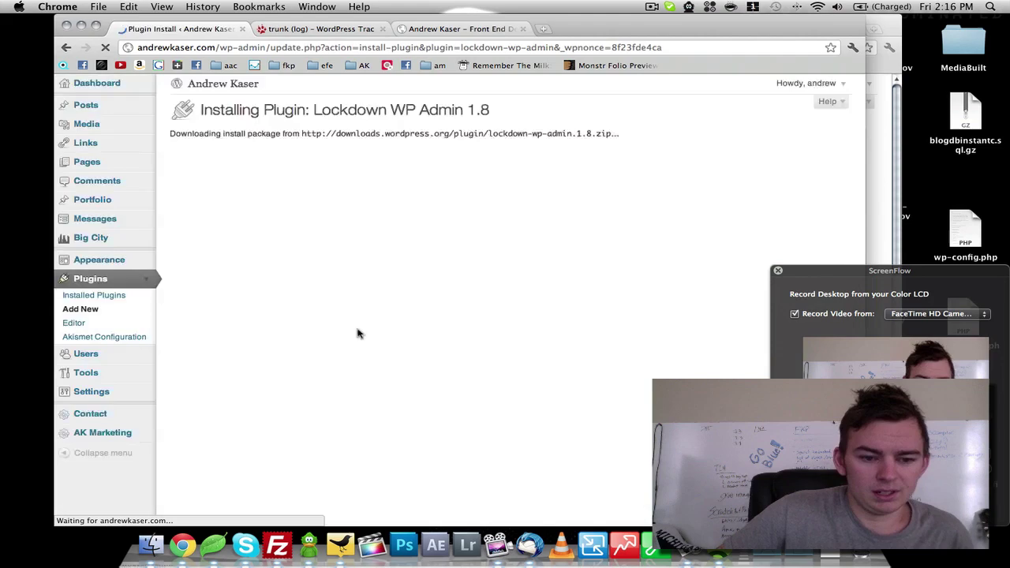
pyautogui.click(204, 208)
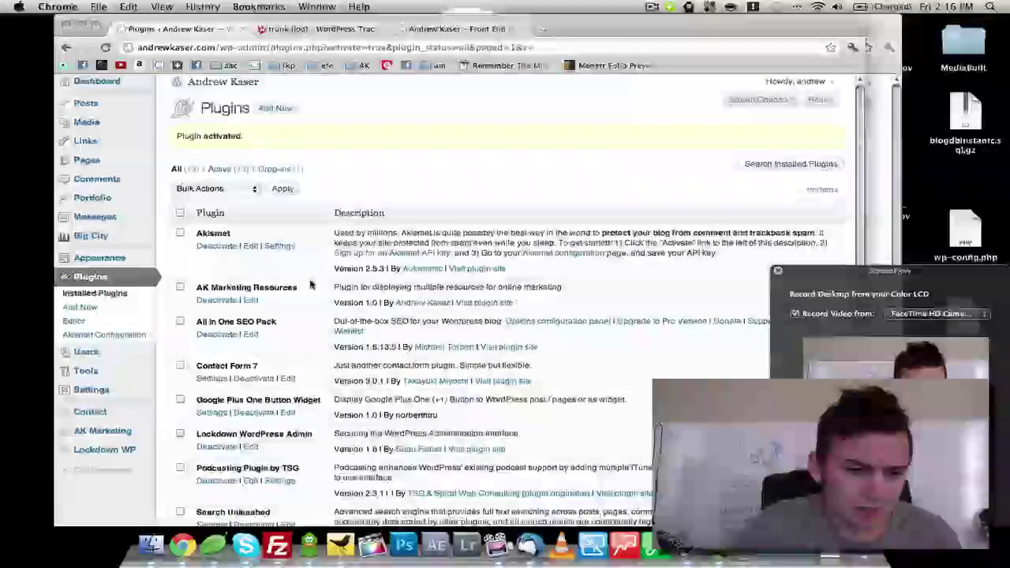
# In the Lockdown WP settings, change the WordPress login URL to "boss" and save the options
pyautogui.scroll(-5, 309, 284)
pyautogui.scroll(-2, 310, 285)
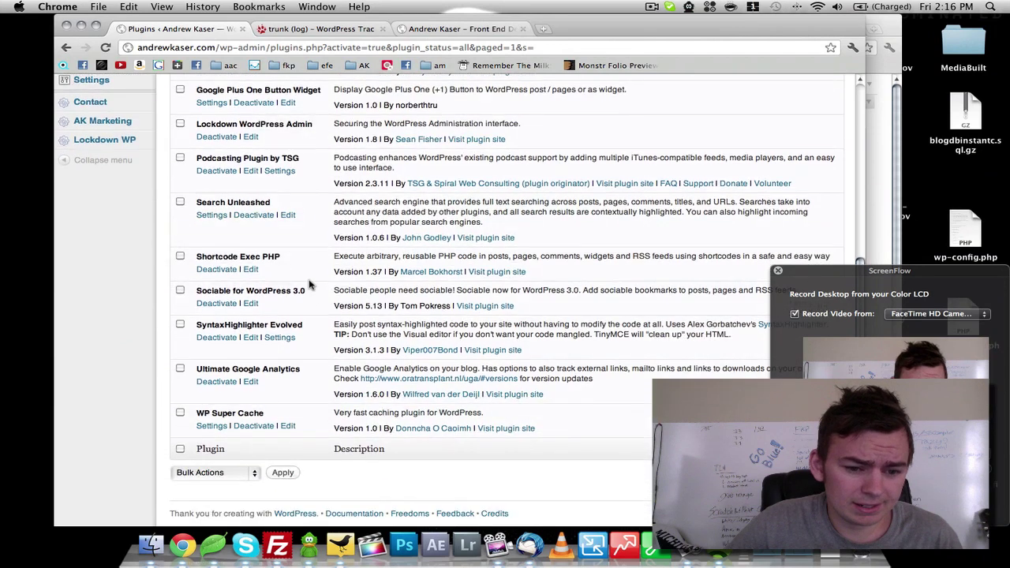
pyautogui.scroll(4, 304, 363)
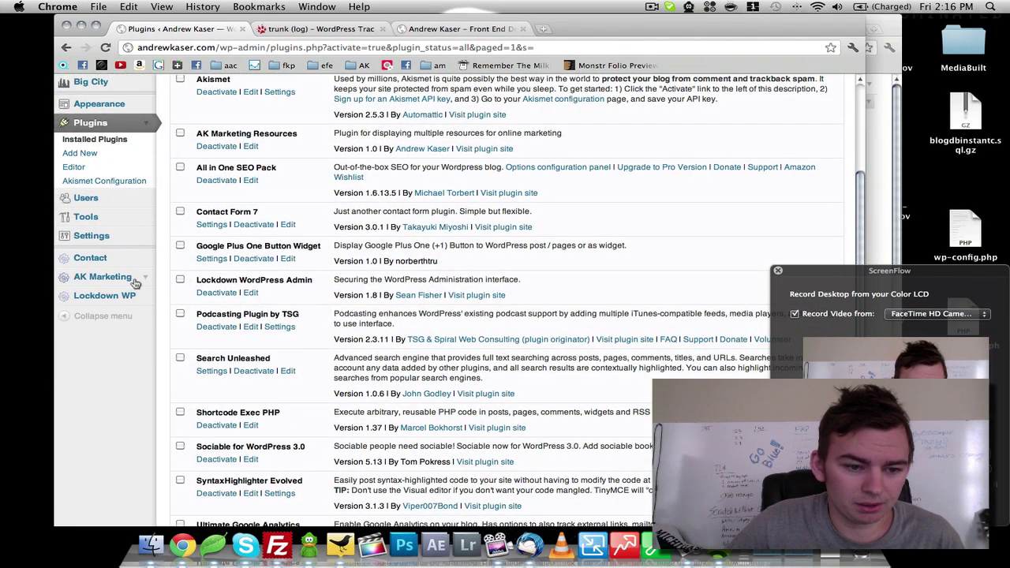
pyautogui.click(100, 300)
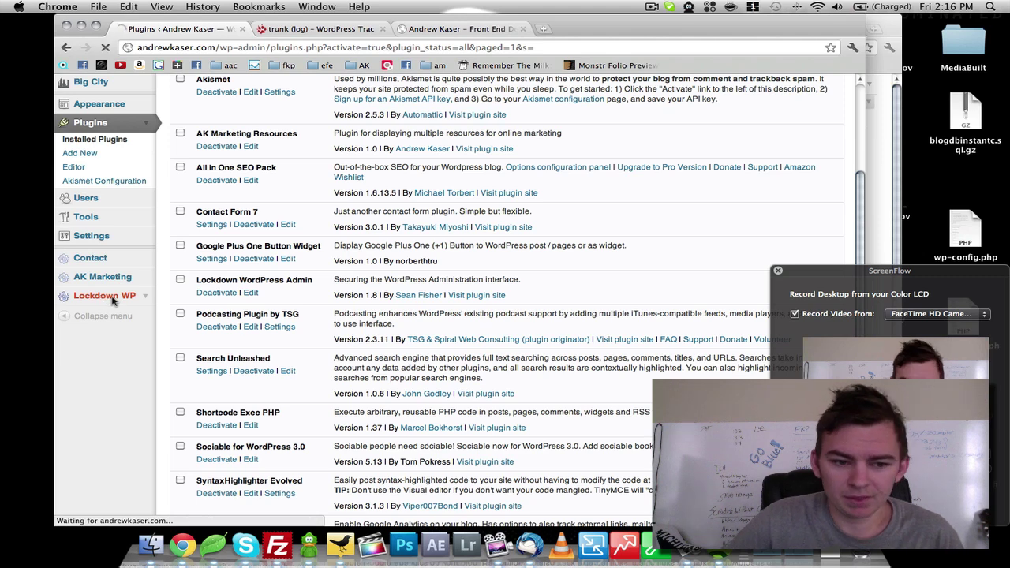
pyautogui.scroll(-1, 118, 331)
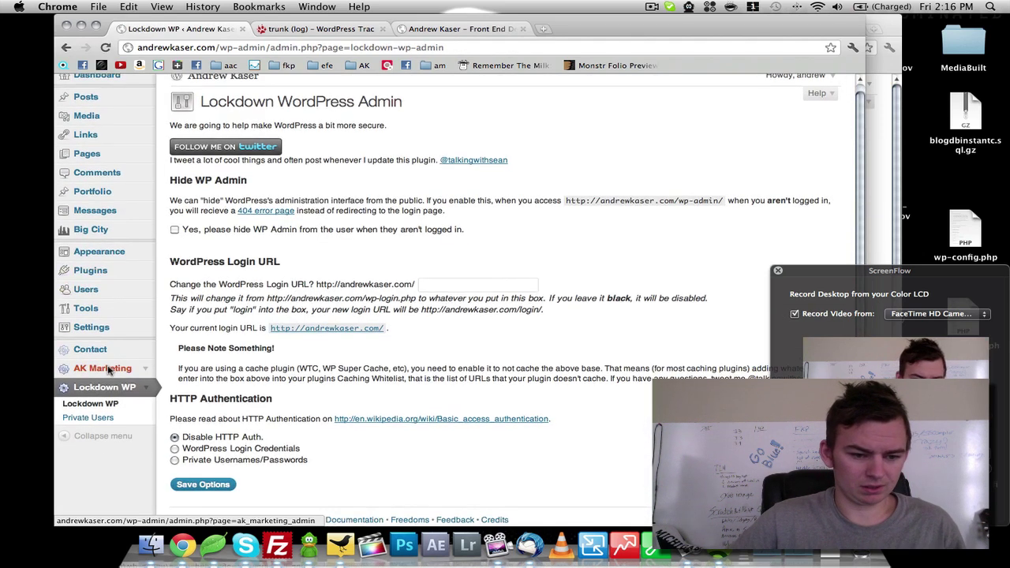
pyautogui.scroll(-1, 239, 236)
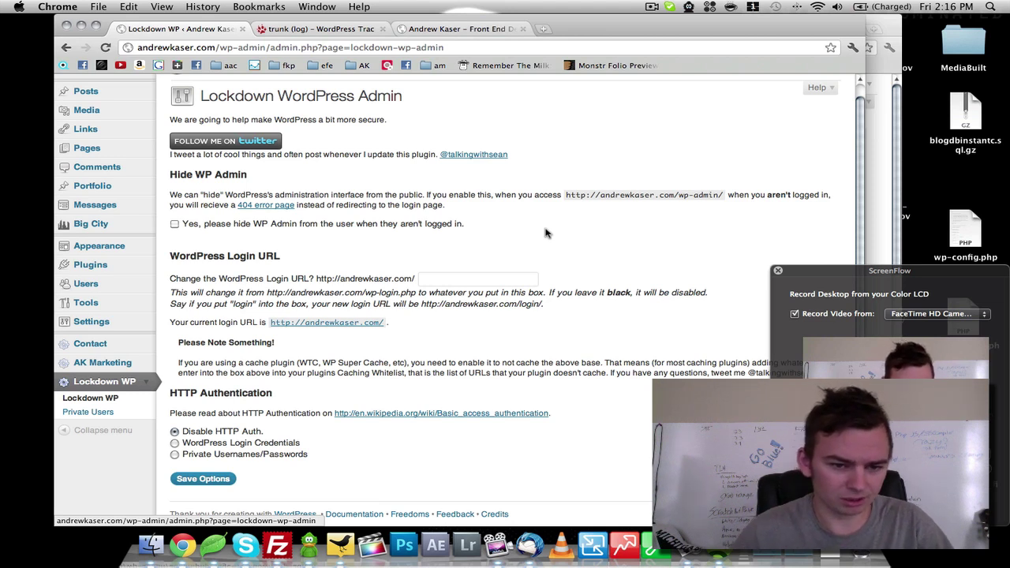
pyautogui.click(435, 278)
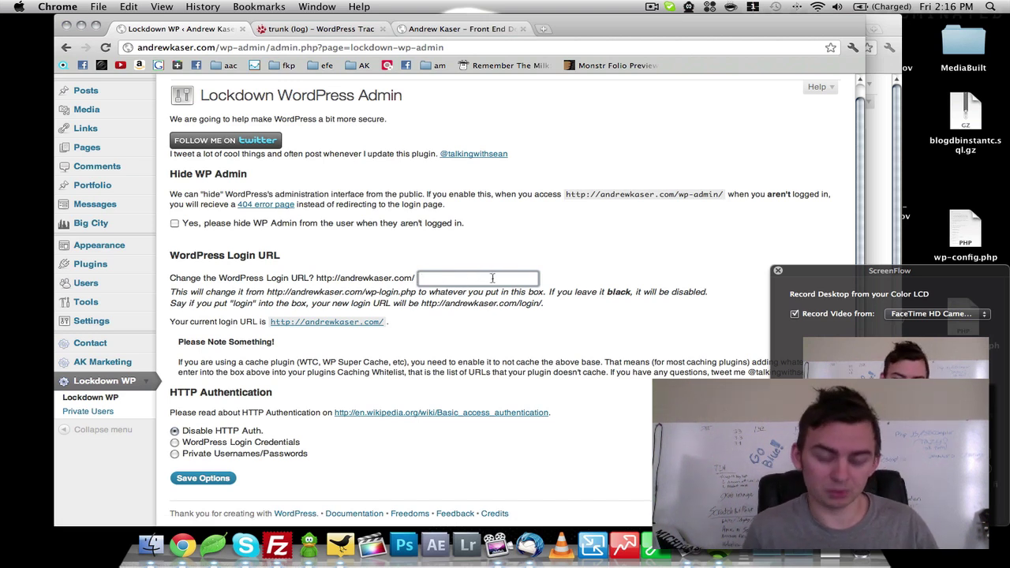
pyautogui.write('boss')
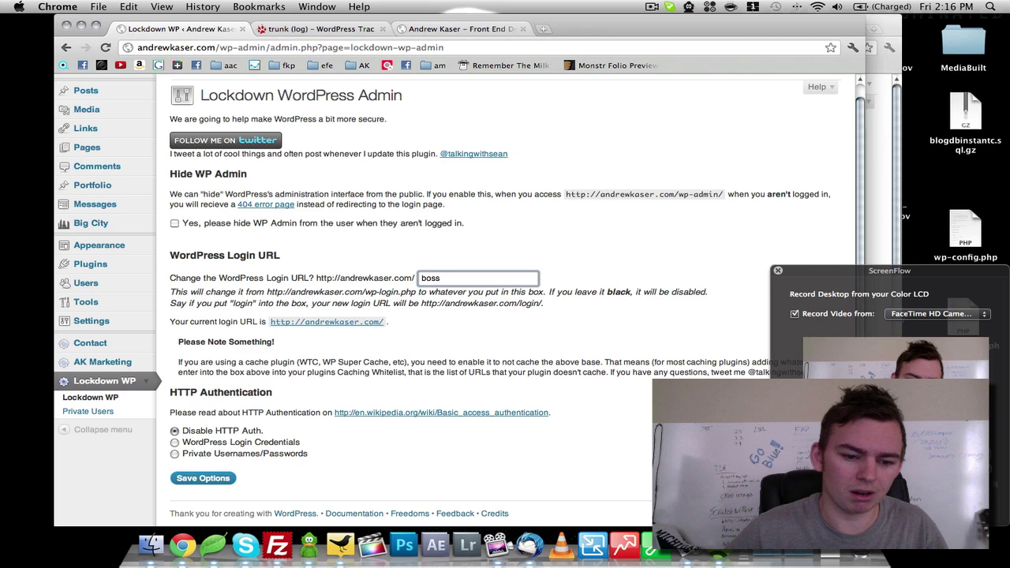
pyautogui.click(203, 478)
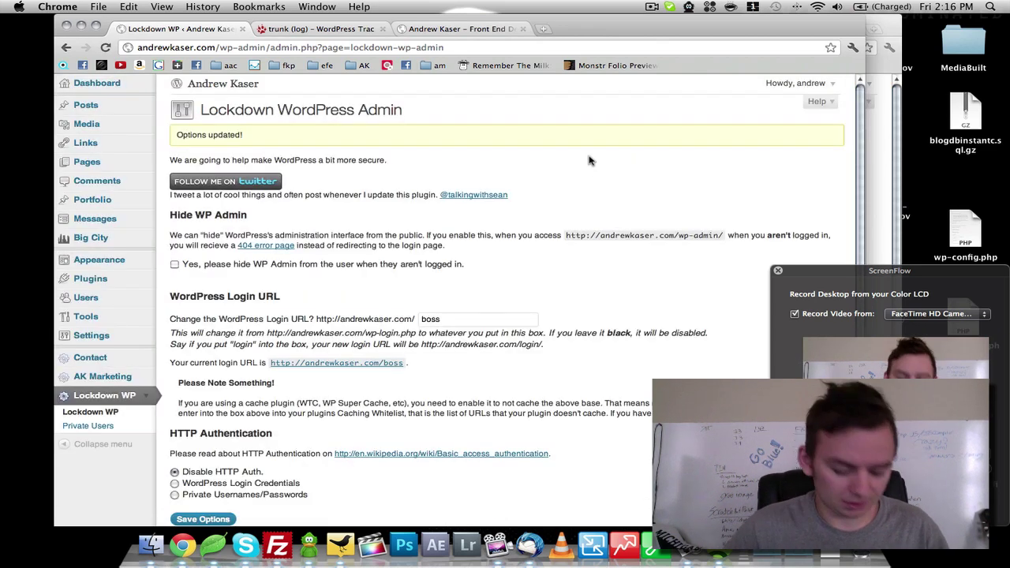
# Return to the Dashboard and log out of the WordPress account
pyautogui.click(96, 85)
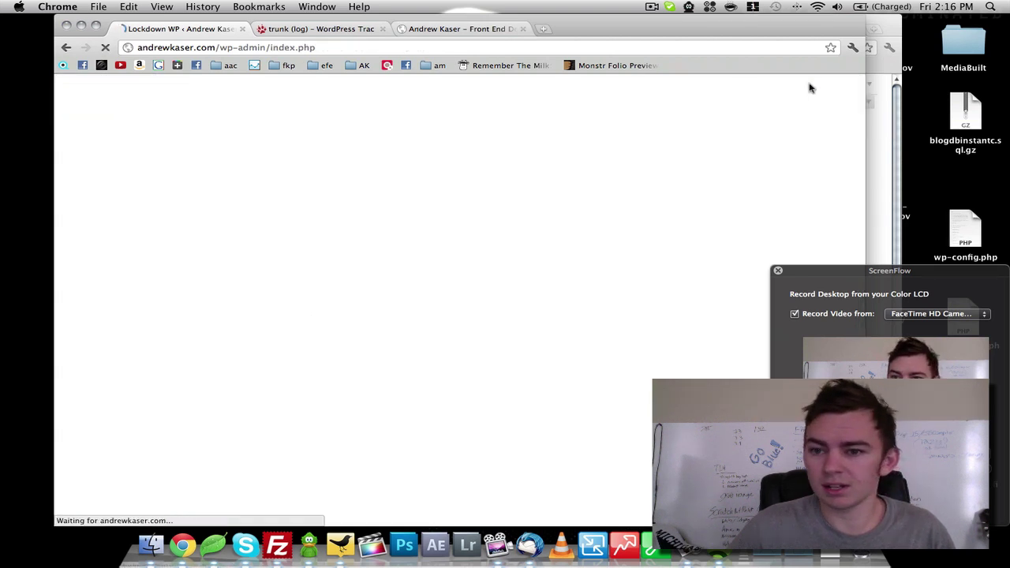
pyautogui.moveTo(835, 87)
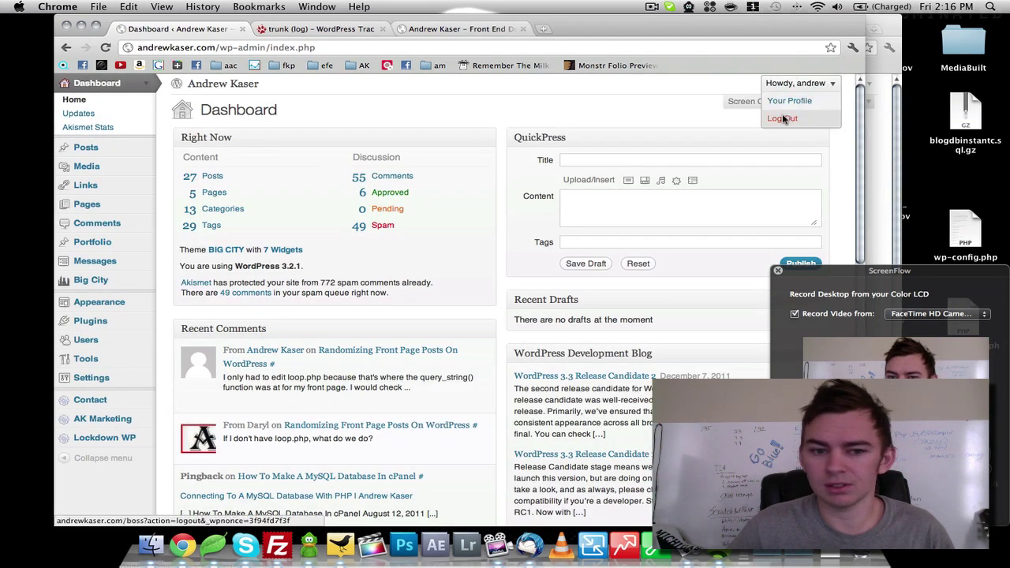
pyautogui.click(784, 117)
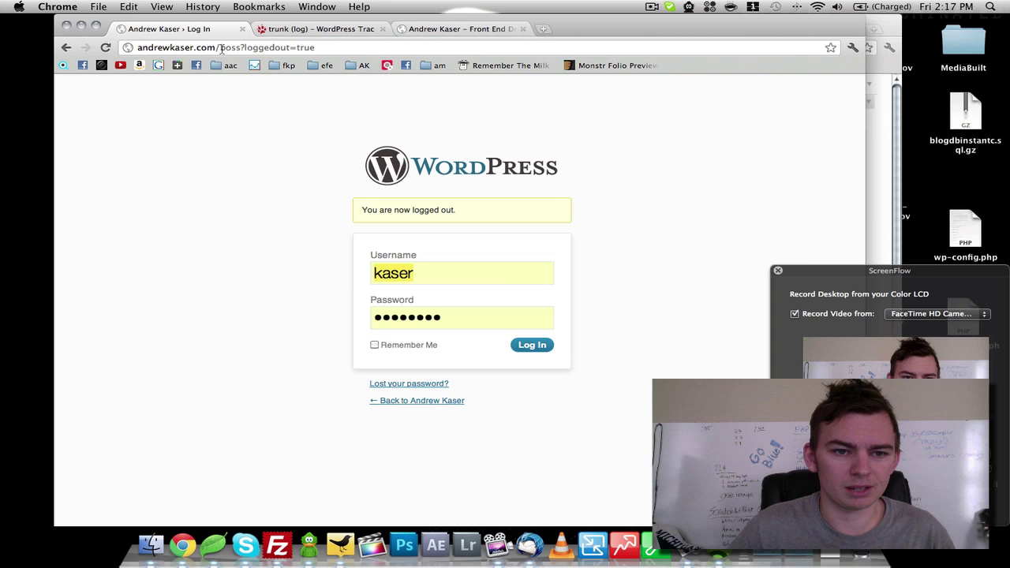
# Strip the logged-out query string from the login page's address and load the plain /boss address
pyautogui.moveTo(244, 47); pyautogui.dragTo(441, 45)
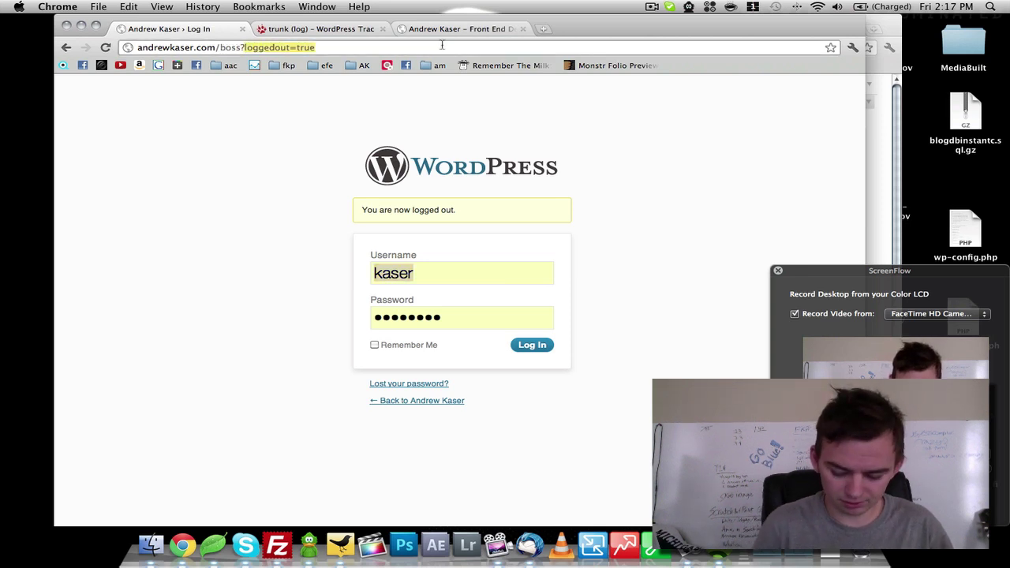
pyautogui.press('BackSpace')
pyautogui.press('Return')
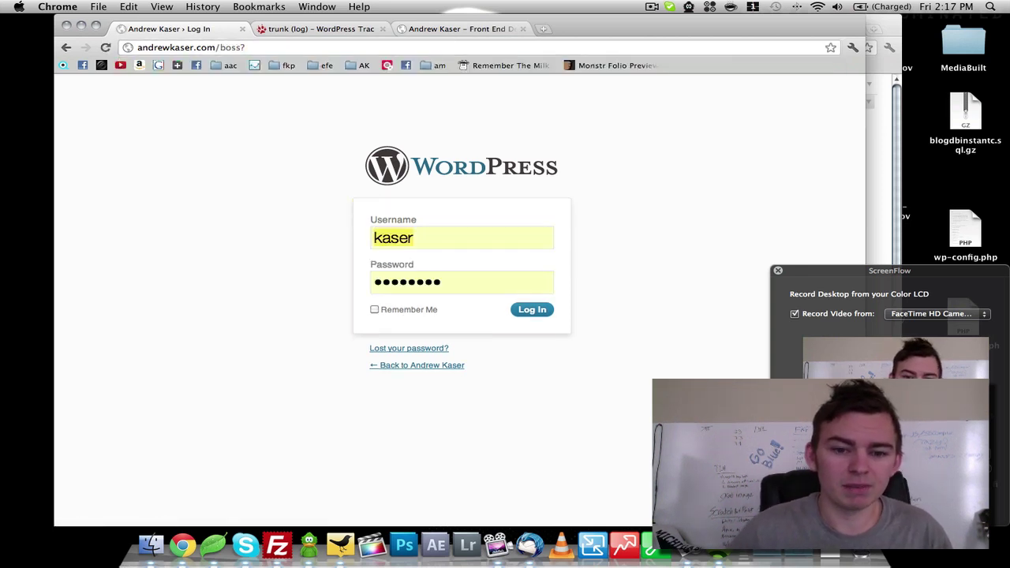
pyautogui.click(241, 47)
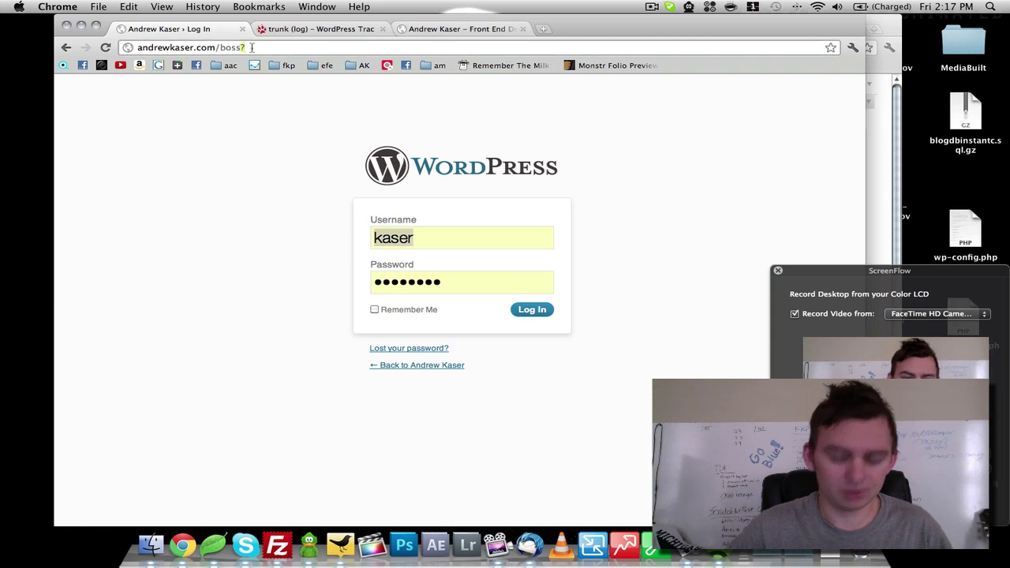
pyautogui.press('BackSpace')
pyautogui.press('Return')
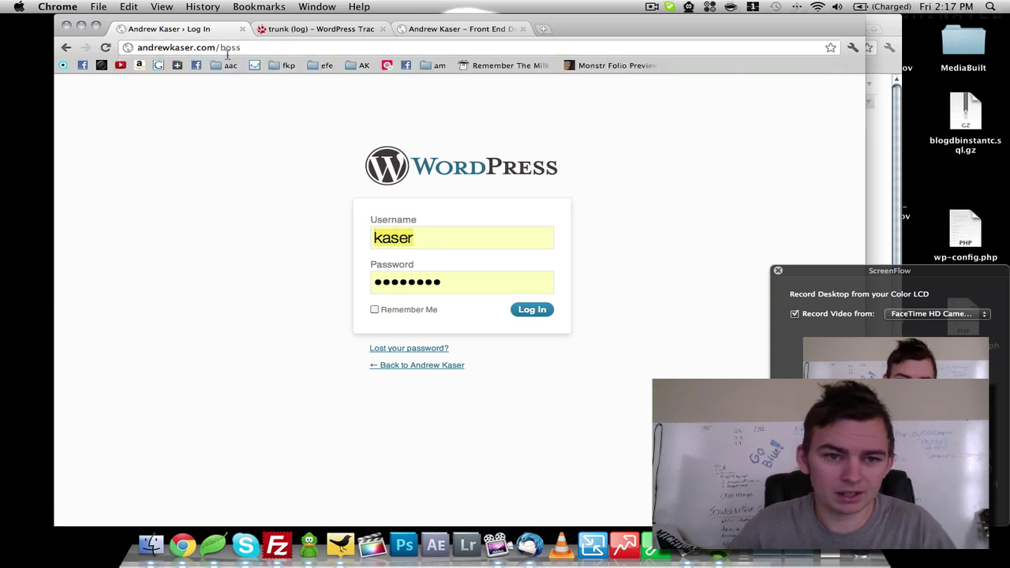
# Load the site's /wp-admin address while logged out to test where it leads
pyautogui.doubleClick(230, 48)
pyautogui.write('wp-admin')
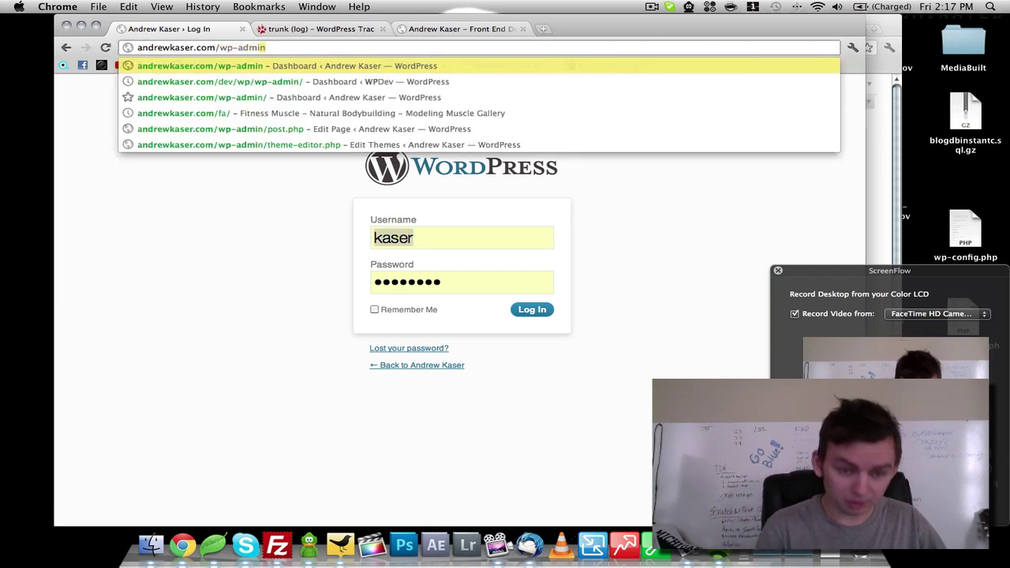
pyautogui.press('Return')
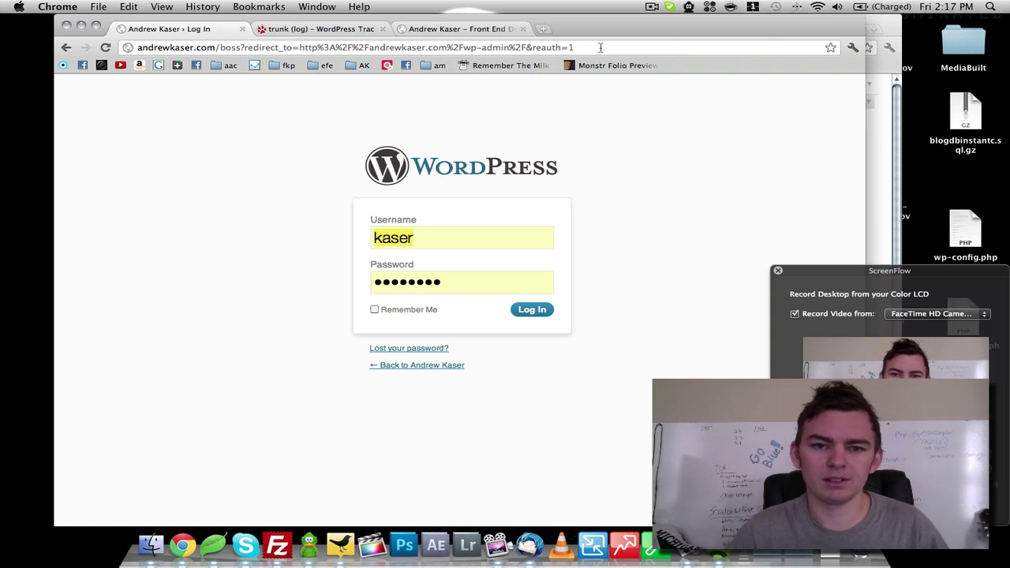
# Reduce the address to /boss and log in with the administrator's username and the saved password
pyautogui.moveTo(600, 47); pyautogui.dragTo(251, 49)
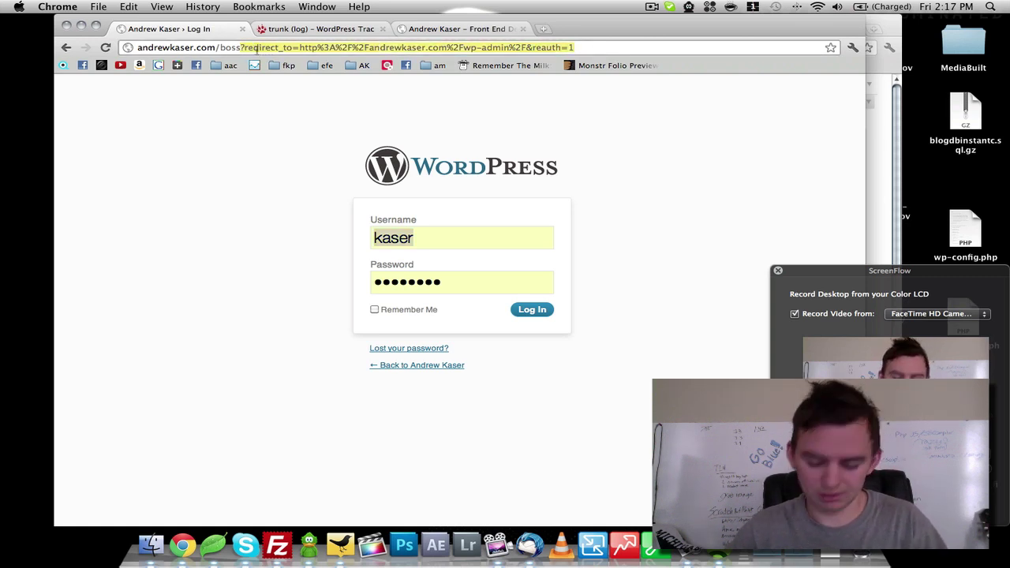
pyautogui.press('BackSpace')
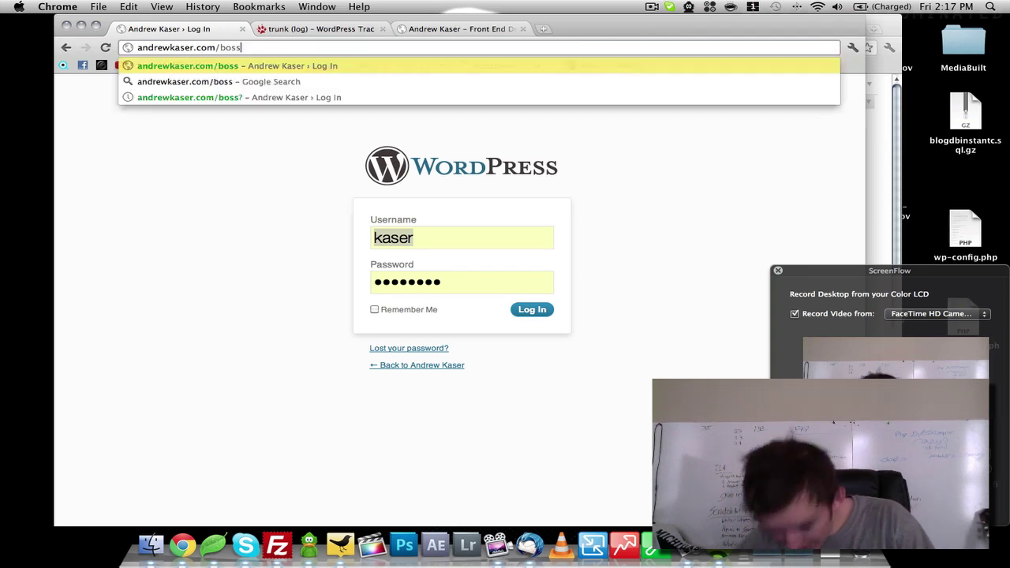
pyautogui.click(532, 311)
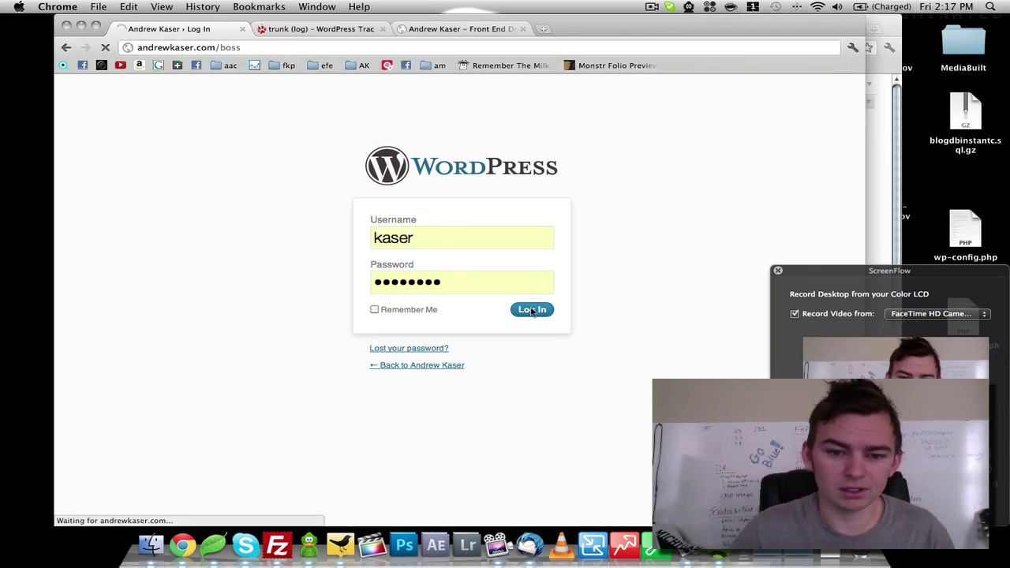
pyautogui.write('andrew')
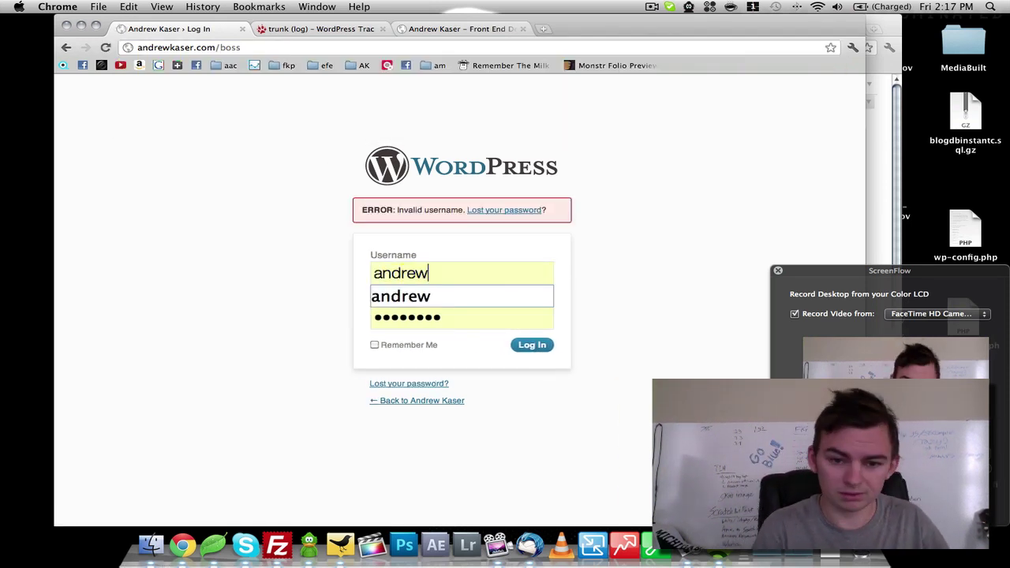
pyautogui.press('Return')
pyautogui.press('Return')
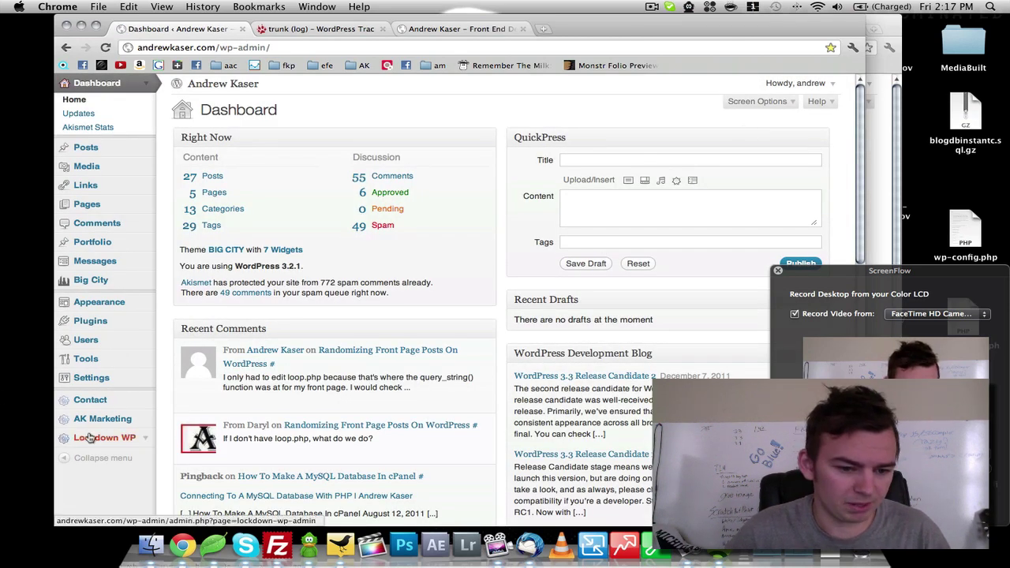
# In the Lockdown WP settings, enable hiding WP Admin from users who aren't logged in and save the options
pyautogui.click(90, 437)
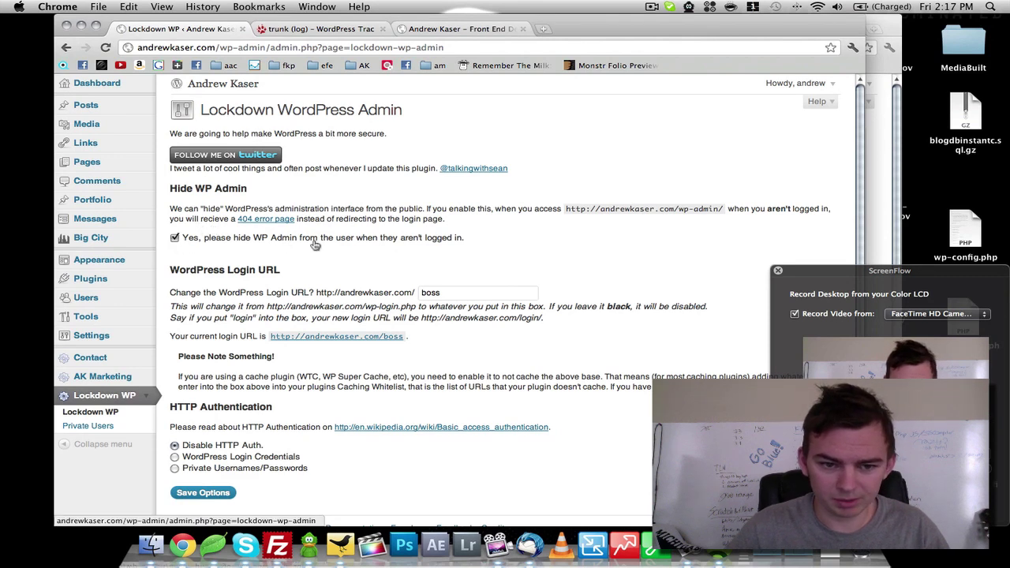
pyautogui.scroll(-1, 371, 247)
pyautogui.click(194, 491)
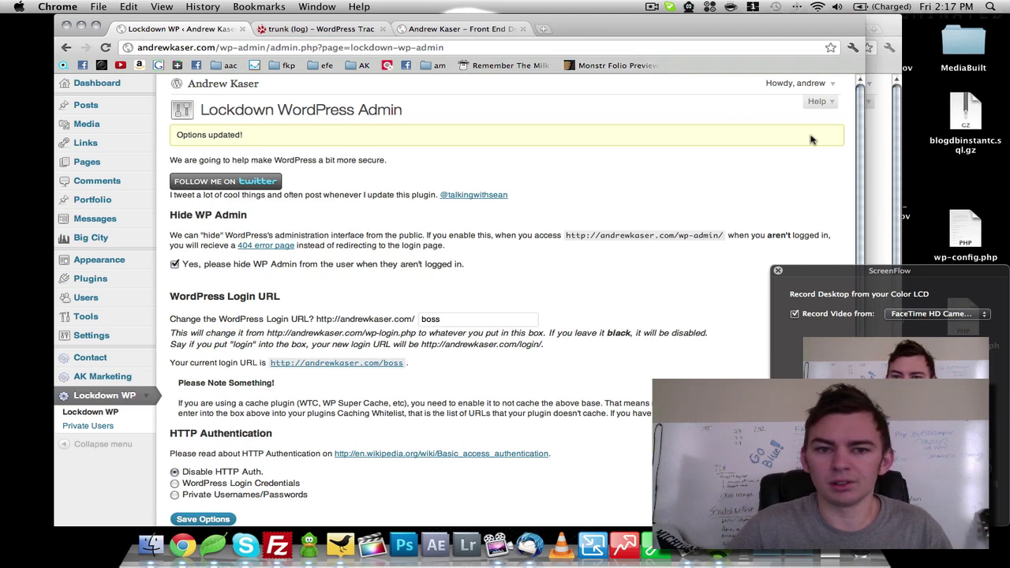
# Open a new incognito window and load the site's home page in it
pyautogui.press('super+shift+n')
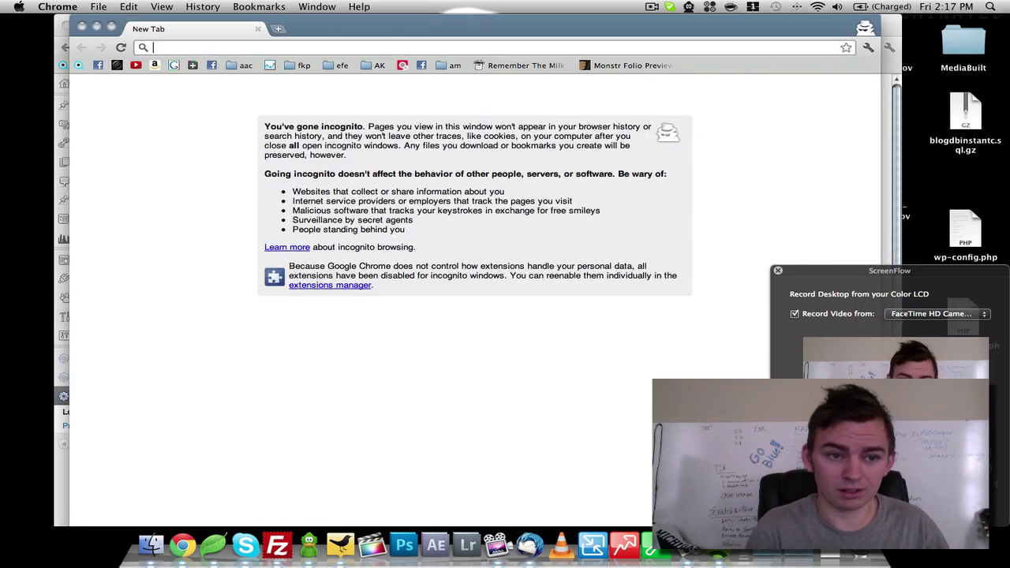
pyautogui.write('andrewkaser.com')
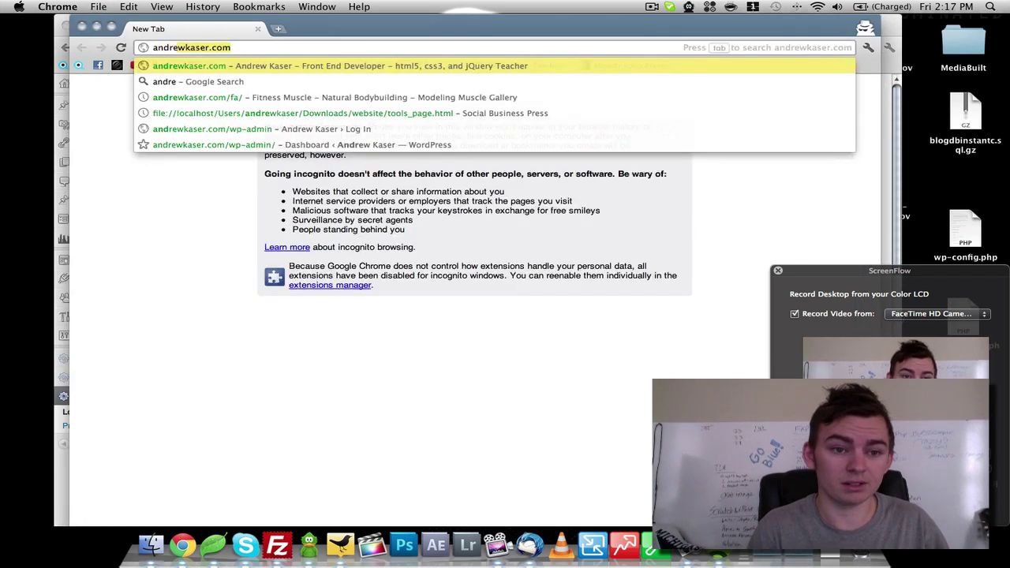
pyautogui.press('Return')
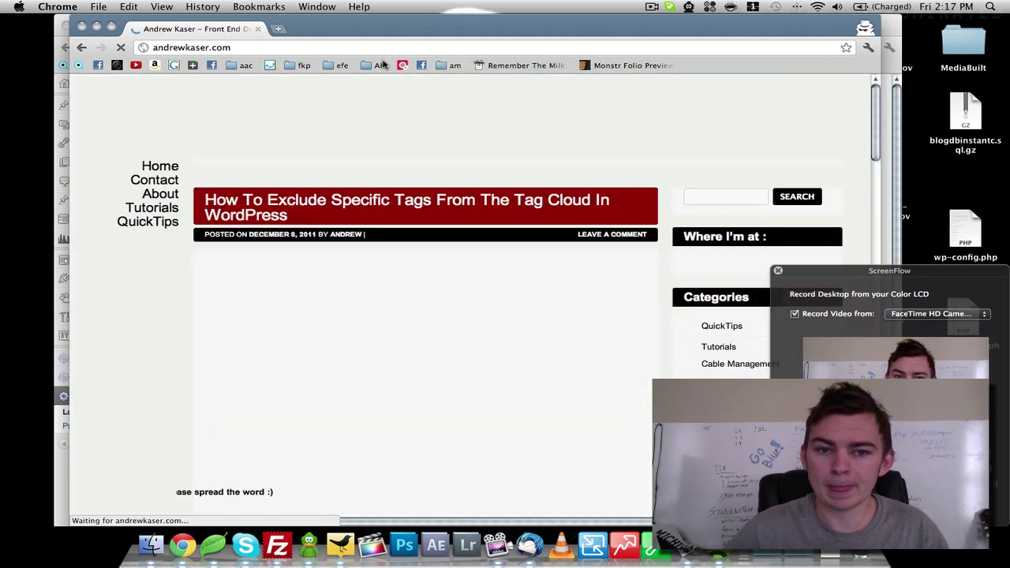
# Dismiss the floating recorder panel and load the site's /wp-admin address in the incognito window to test logged-out access
pyautogui.moveTo(365, 31); pyautogui.dragTo(338, 31)
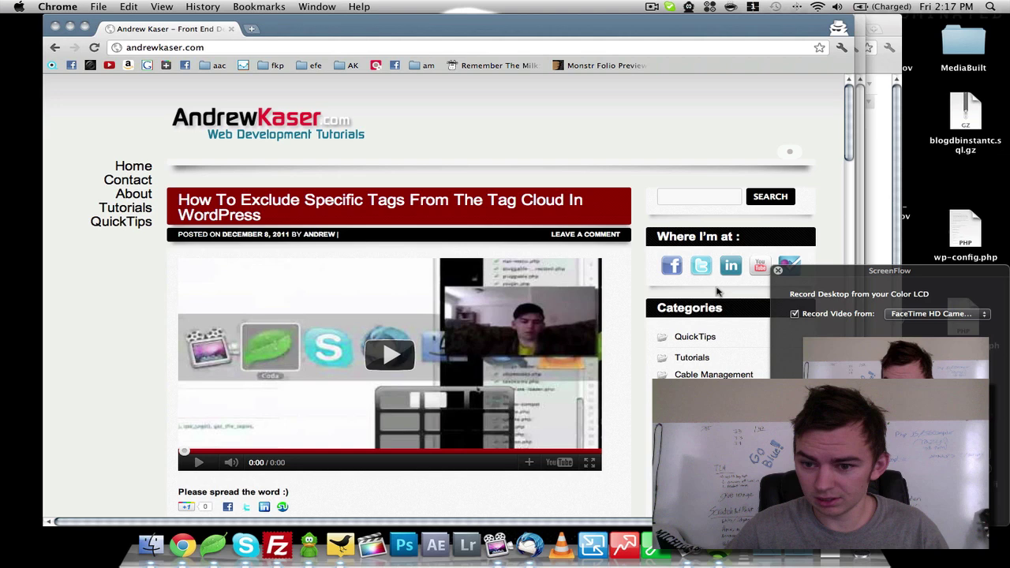
pyautogui.click(778, 270)
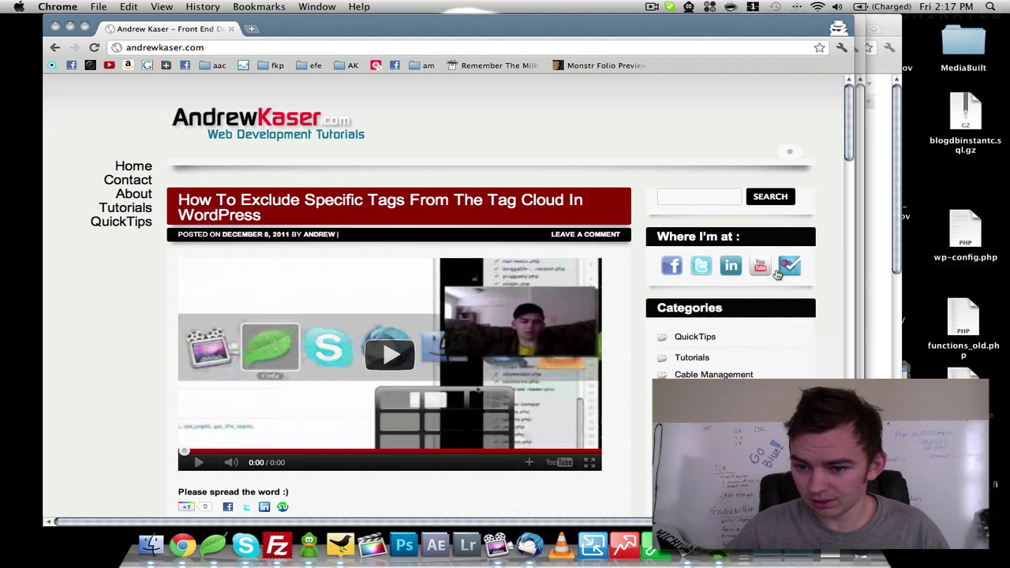
pyautogui.click(245, 47)
pyautogui.press('Right')
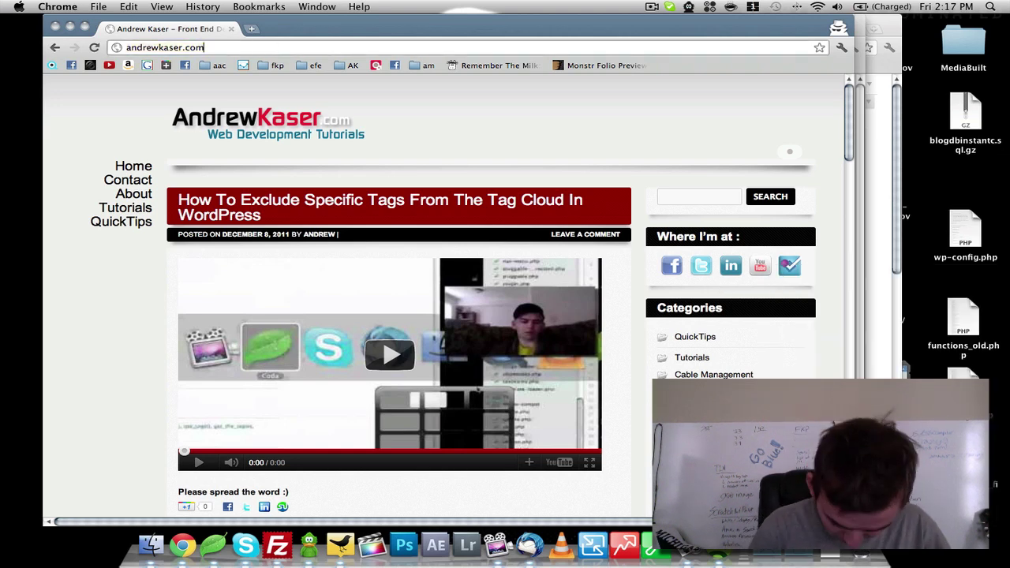
pyautogui.write('/wp-admin')
pyautogui.press('Return')
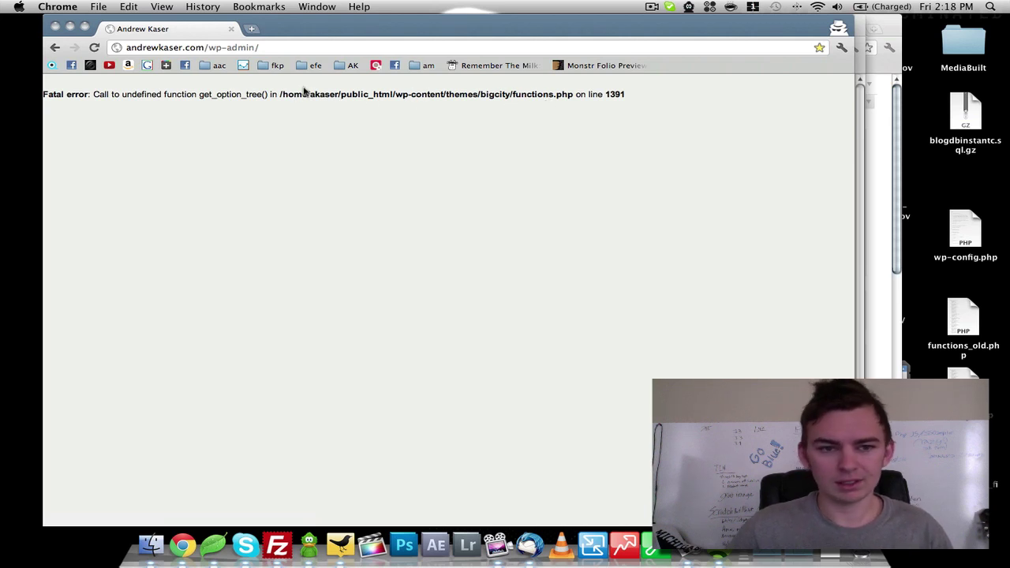
# Replace wp-admin with boss in the site address, load the custom login page and log in with the prefilled credentials
pyautogui.moveTo(209, 47); pyautogui.dragTo(269, 49)
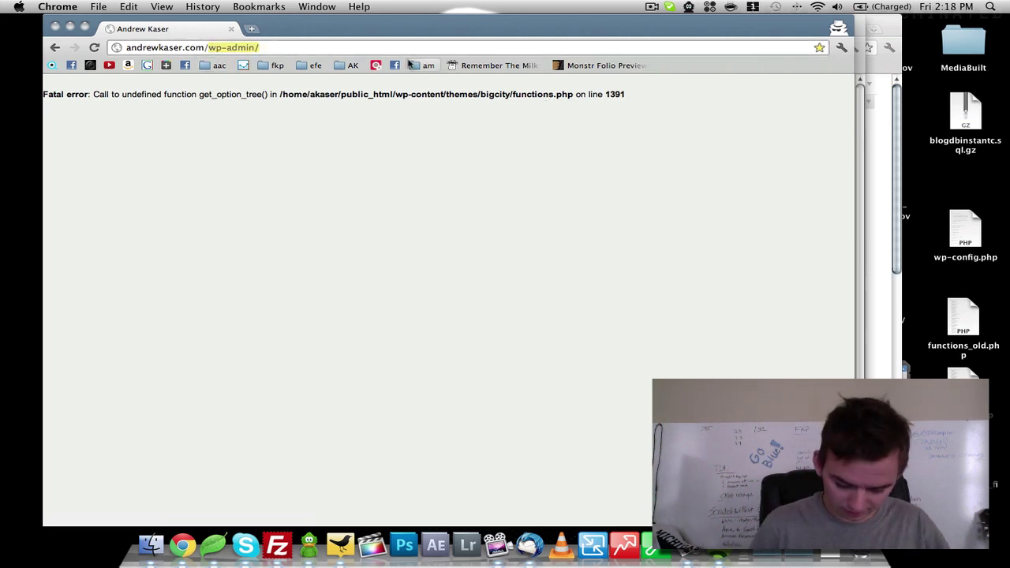
pyautogui.write('boss')
pyautogui.press('Return')
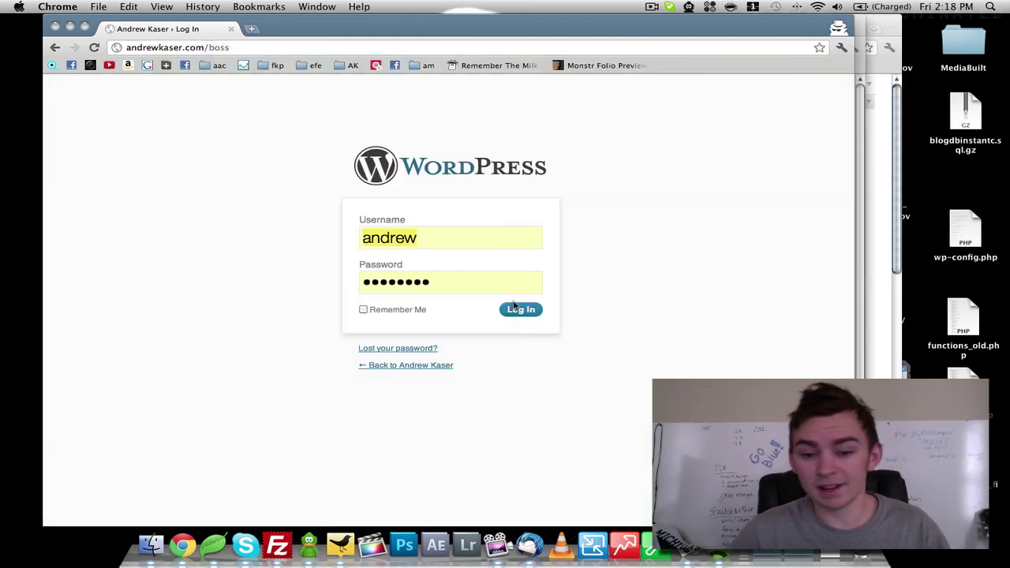
pyautogui.click(514, 309)
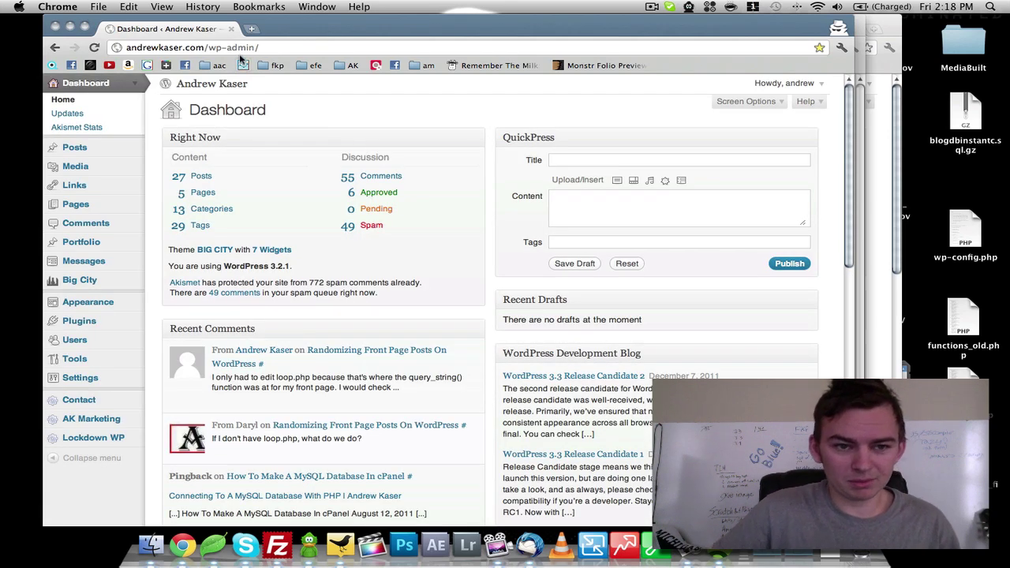
# Review the saved Lockdown WP options in the other browser window, then return to the incognito dashboard
pyautogui.moveTo(519, 24); pyautogui.dragTo(653, 25)
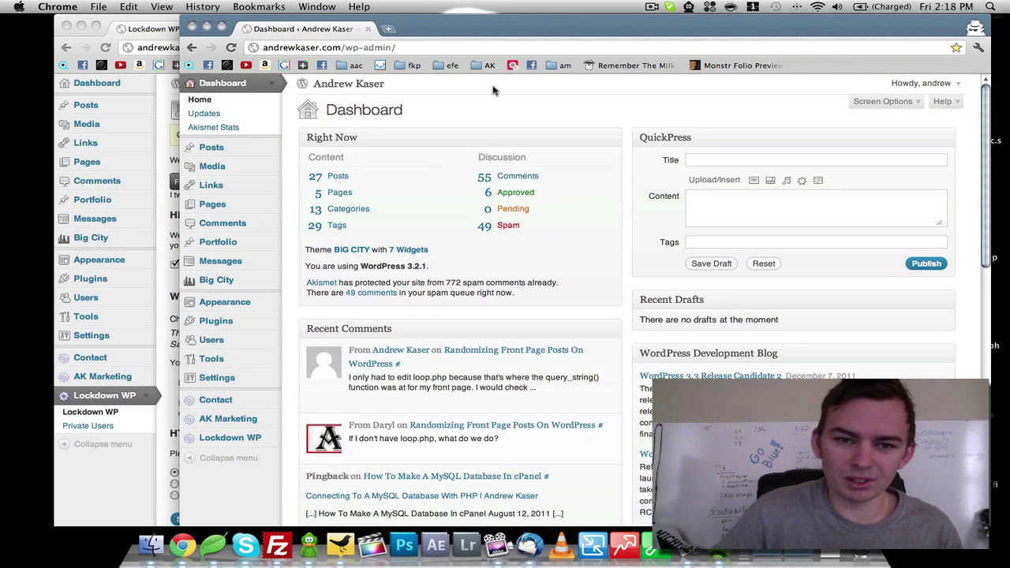
pyautogui.click(143, 38)
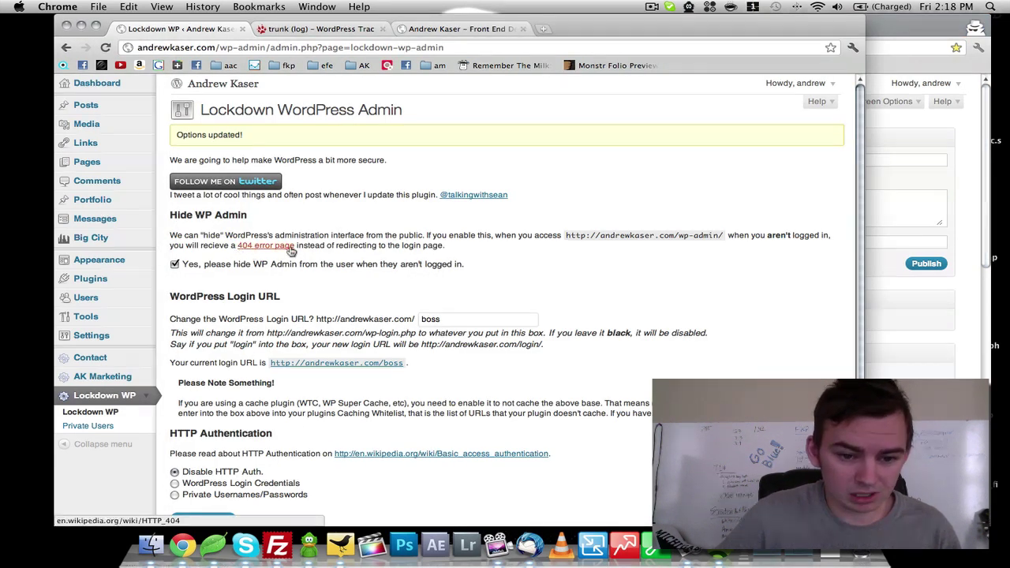
pyautogui.scroll(-1, 339, 252)
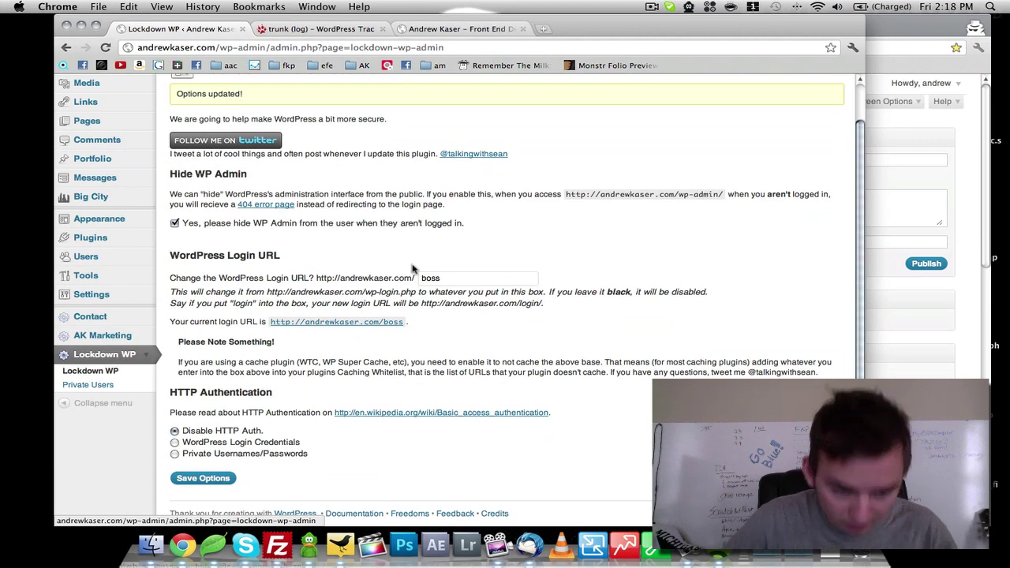
pyautogui.scroll(1, 412, 268)
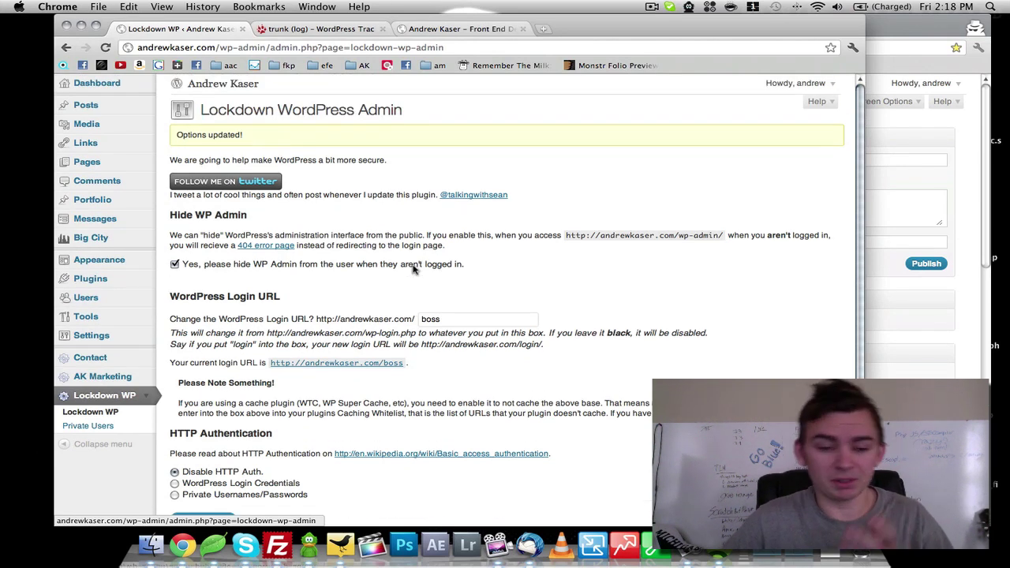
pyautogui.click(955, 181)
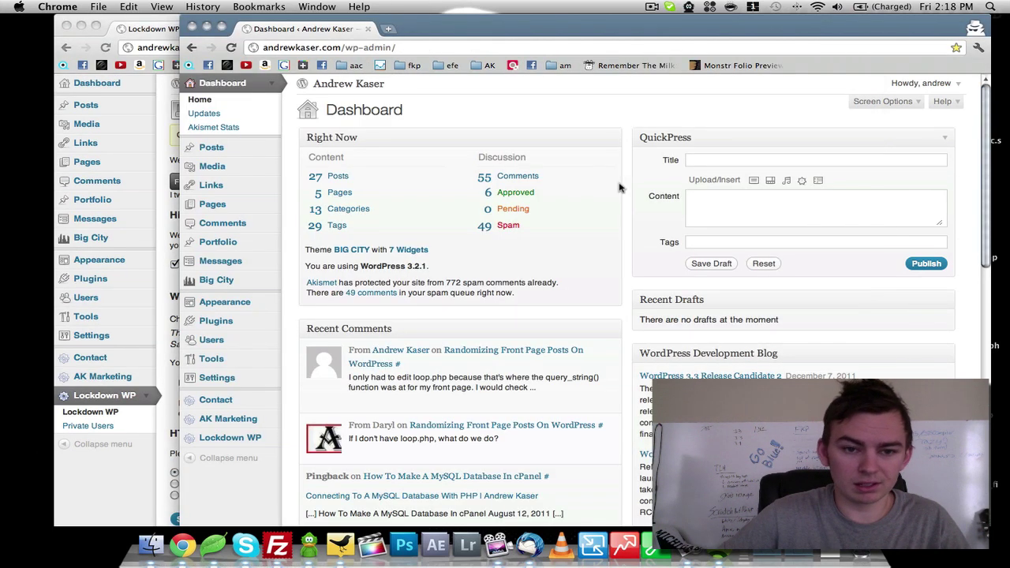